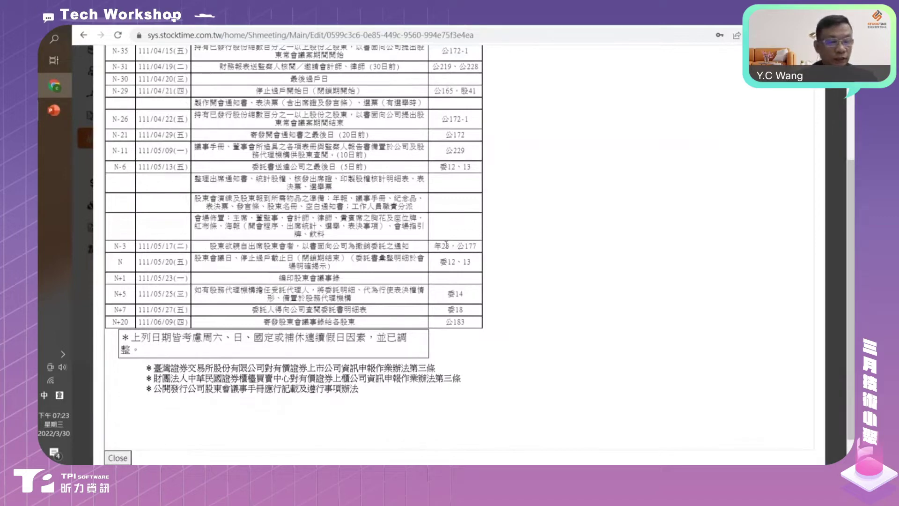
# Step: Review the shareholders' meeting preparation schedule from the board notice to the mailing of the minutes, and close the printout
pyautogui.scroll(2, 446, 244)
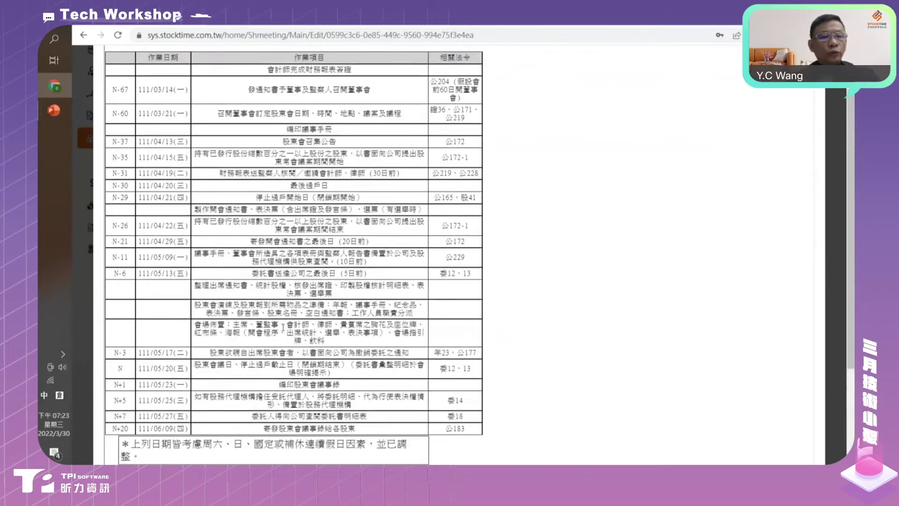
pyautogui.scroll(-3, 282, 324)
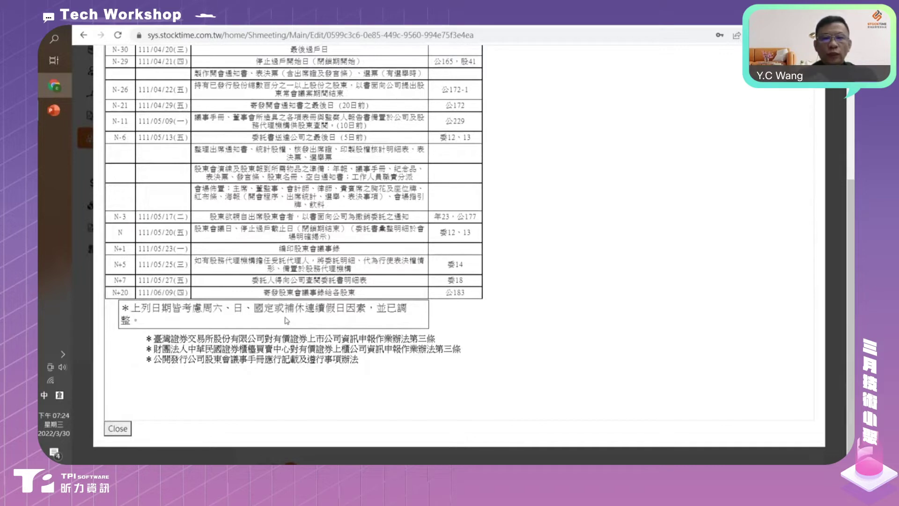
pyautogui.click(121, 433)
pyautogui.scroll(-1, 538, 259)
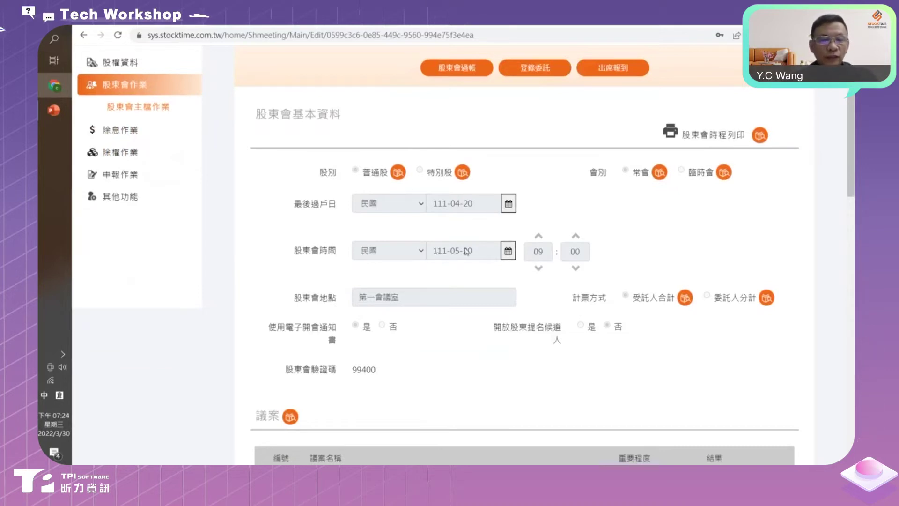
# Step: Return to the 股東會主檔作業 meeting list, dismiss the reminder, and open the reports of the 111-05-20 meeting in 過帳 status
pyautogui.scroll(1, 467, 251)
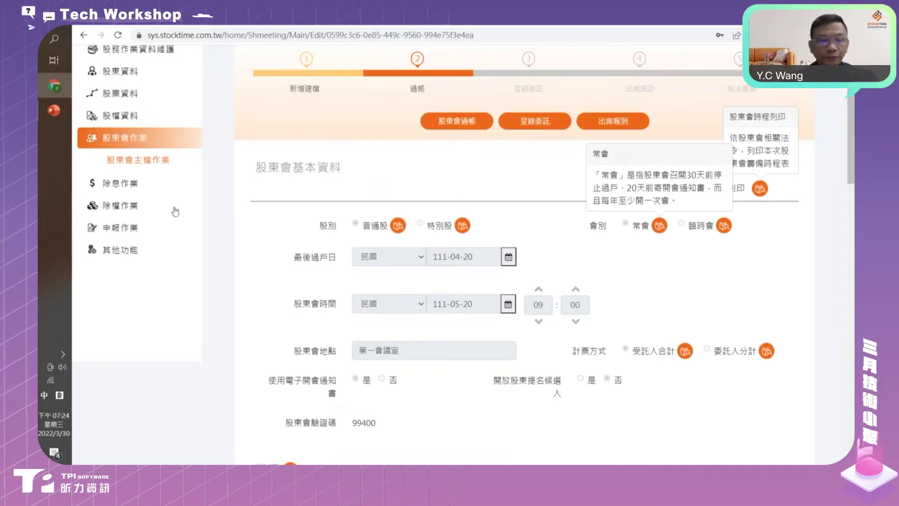
pyautogui.click(155, 159)
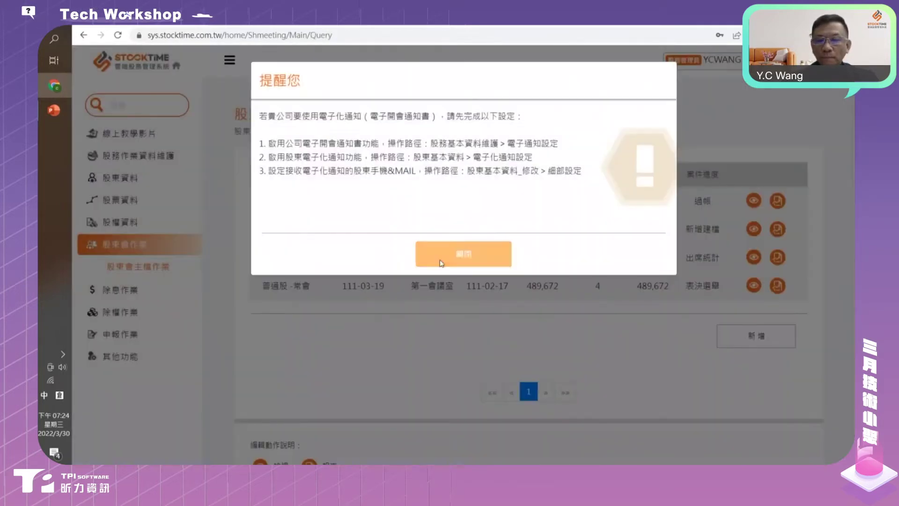
pyautogui.click(462, 252)
pyautogui.click(768, 202)
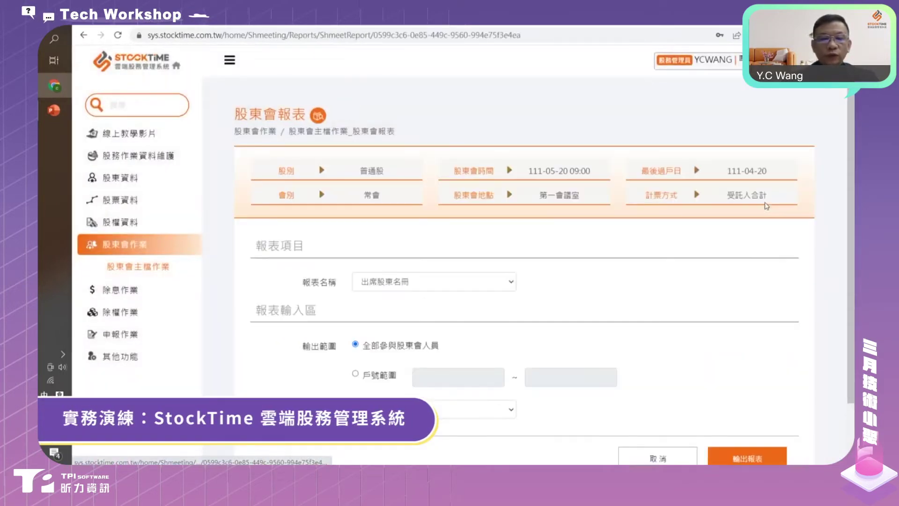
# Step: Examine the available shareholders' meeting reports under 報表名稱 without changing the selection
pyautogui.scroll(-1, 442, 244)
pyautogui.scroll(-1, 443, 244)
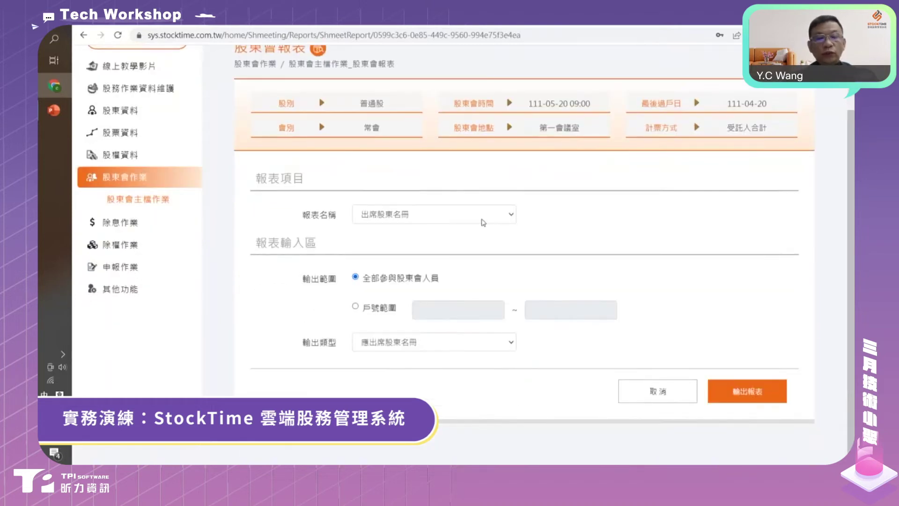
pyautogui.click(514, 215)
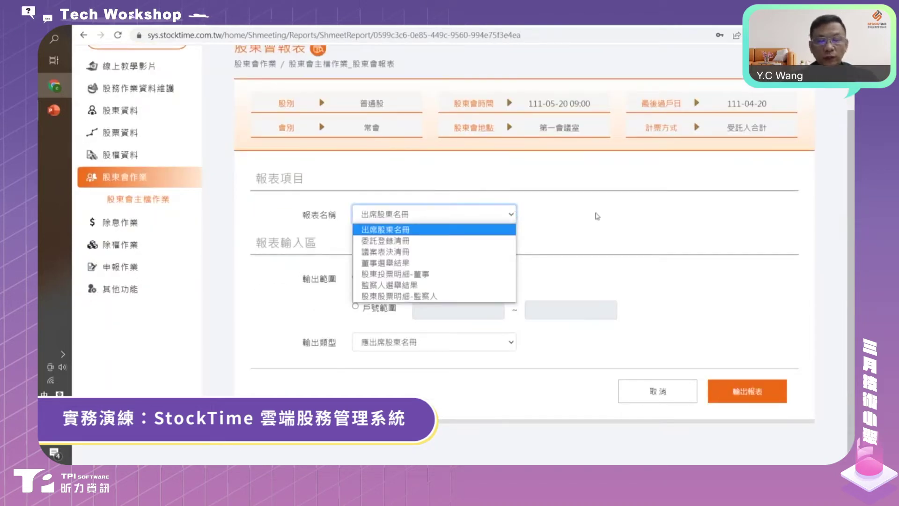
pyautogui.click(508, 217)
pyautogui.scroll(1, 568, 225)
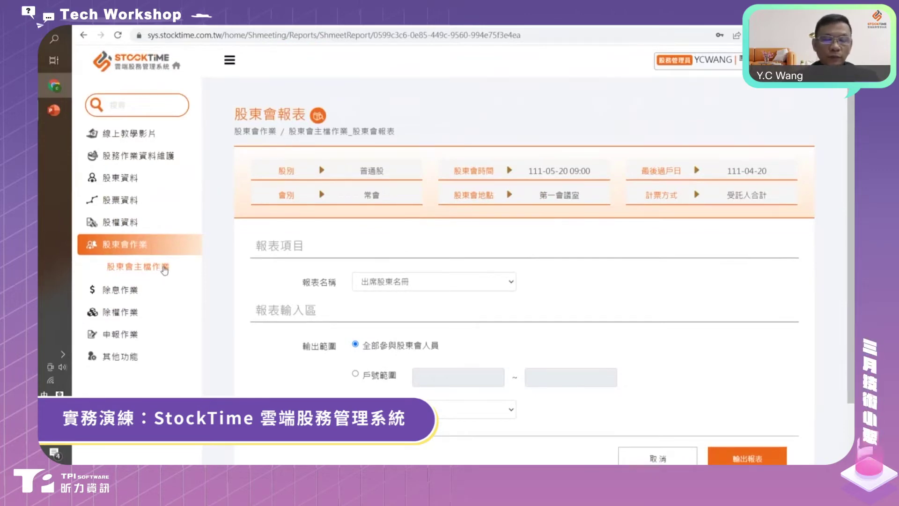
# Step: Go back to the meeting list and open the 111-05-20 meeting record in 新增建檔 status
pyautogui.click(163, 268)
pyautogui.click(465, 253)
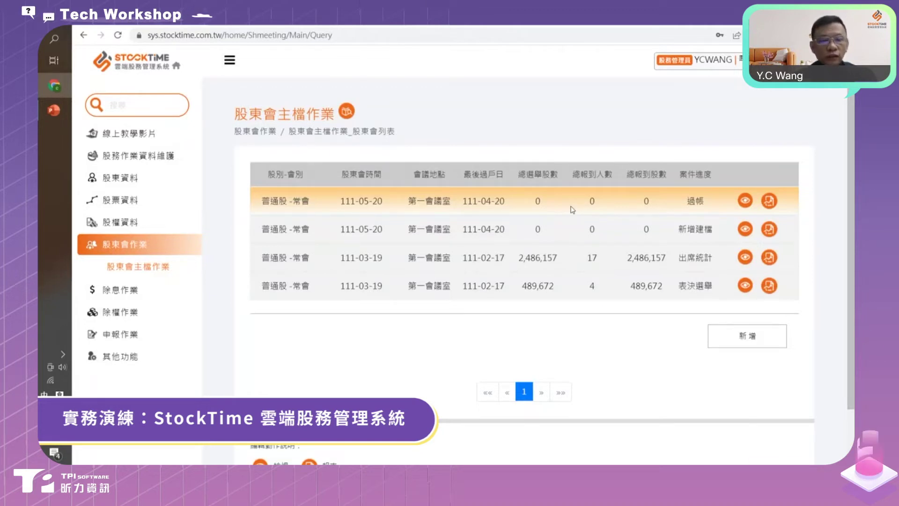
pyautogui.click(746, 230)
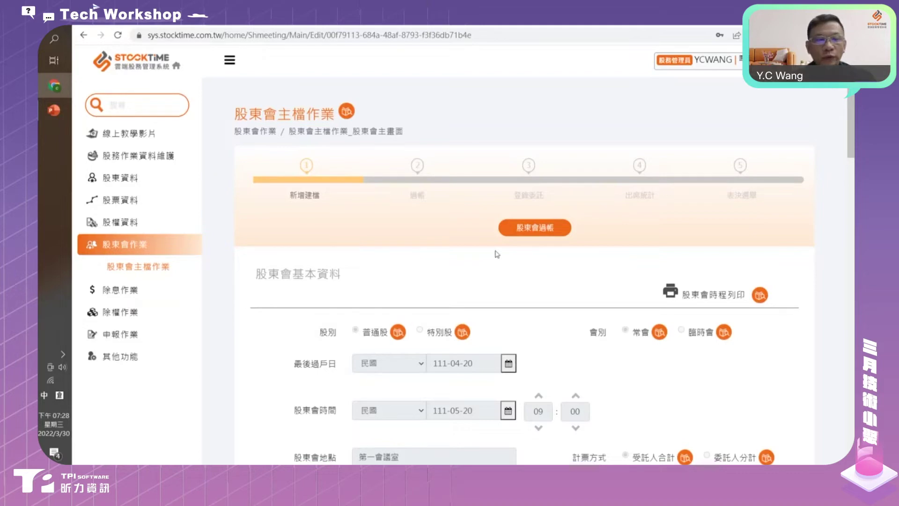
# Step: Return to the meeting list and open the 111-03-19 meeting record in 出席統計 status to look over its main page
pyautogui.click(134, 268)
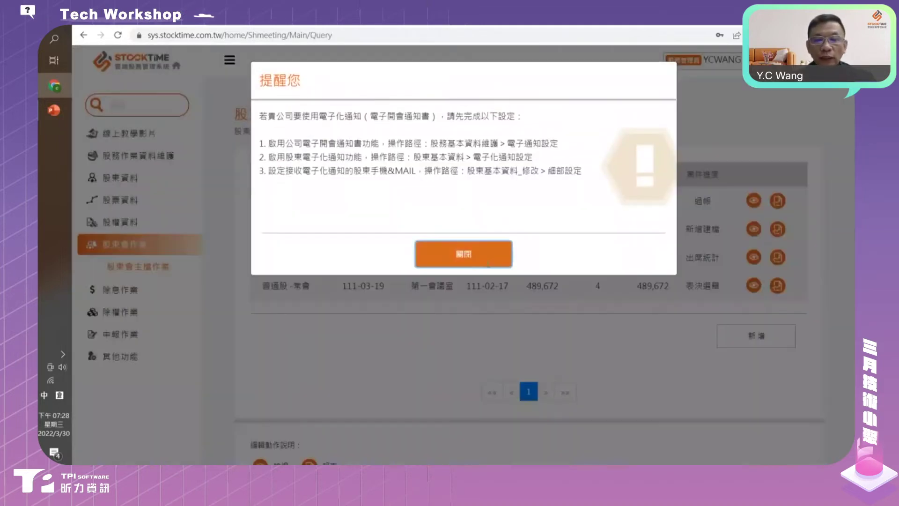
pyautogui.click(741, 279)
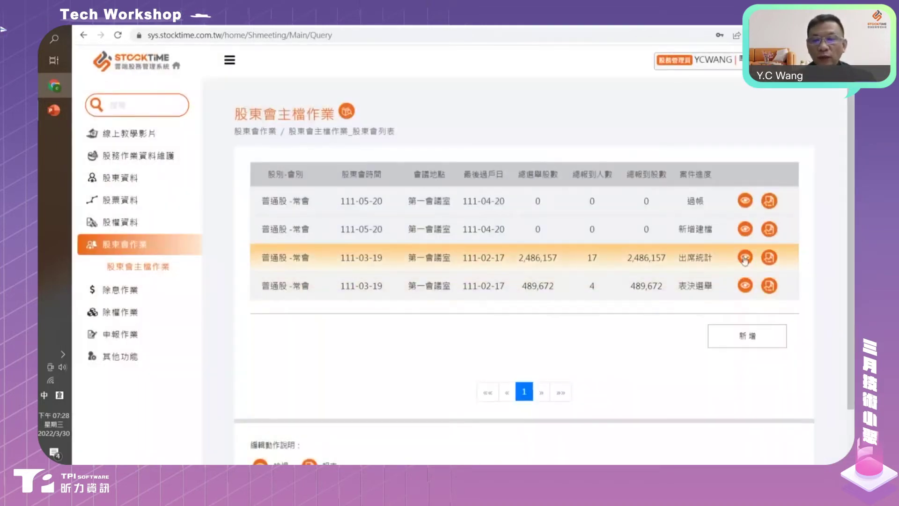
pyautogui.click(747, 259)
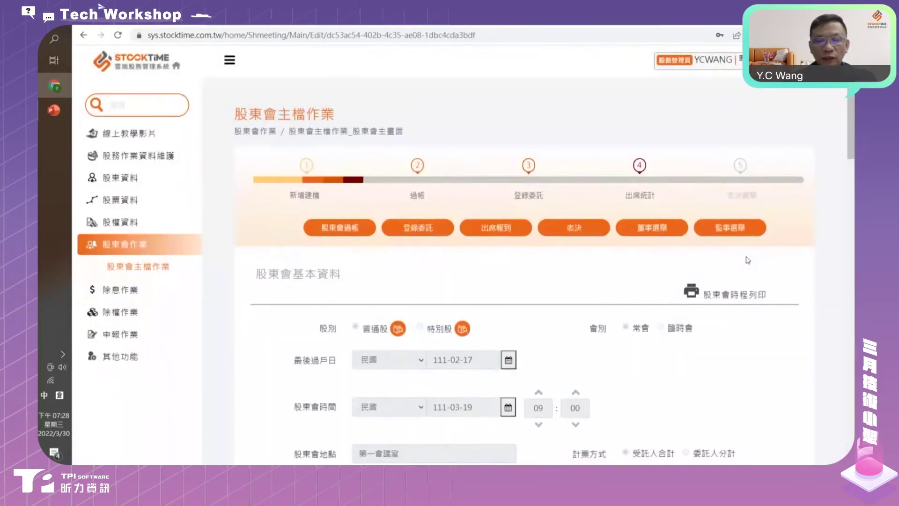
pyautogui.scroll(-4, 730, 259)
pyautogui.scroll(3, 681, 254)
pyautogui.scroll(1, 681, 254)
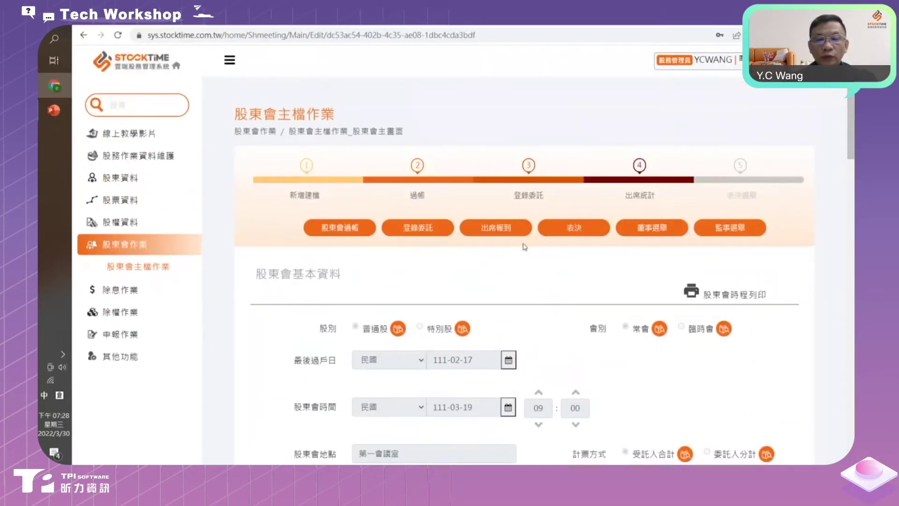
# Step: Open the meeting's 出席報到 page and examine the check-in entry area, the 出席名單 list and the 出席統計 table
pyautogui.click(497, 228)
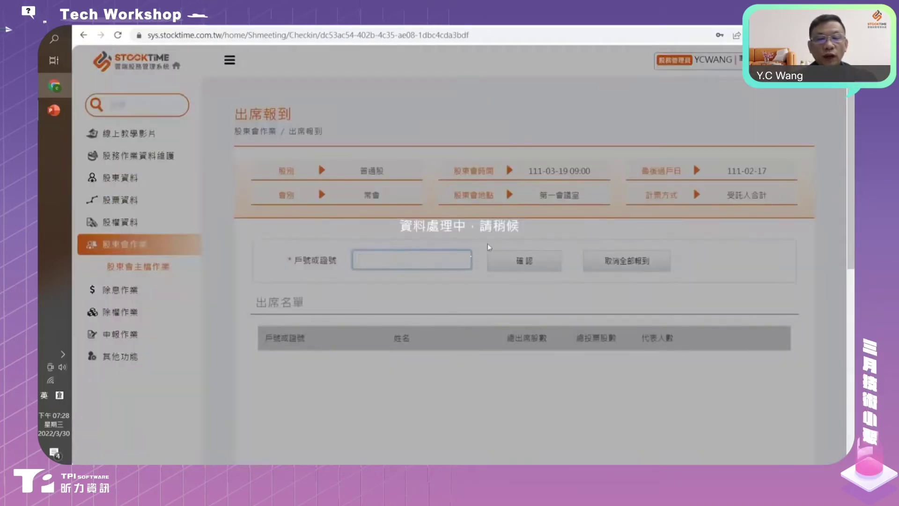
pyautogui.scroll(-5, 487, 243)
pyautogui.scroll(3, 489, 249)
pyautogui.scroll(-1, 490, 249)
pyautogui.scroll(1, 490, 248)
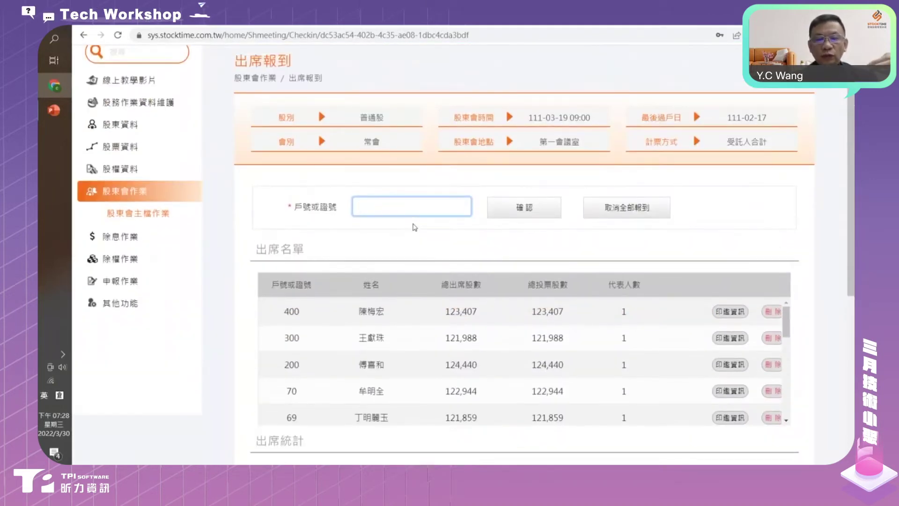
pyautogui.scroll(-4, 465, 269)
pyautogui.scroll(-3, 465, 269)
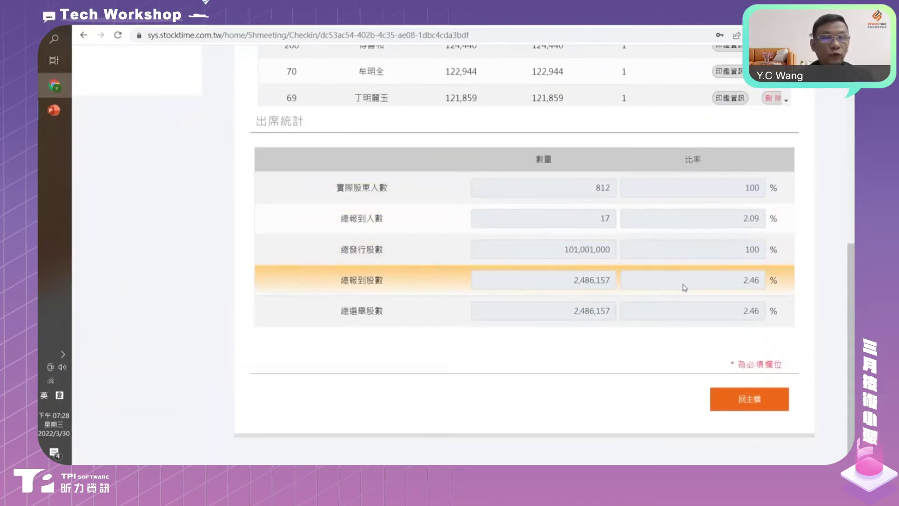
pyautogui.scroll(7, 681, 288)
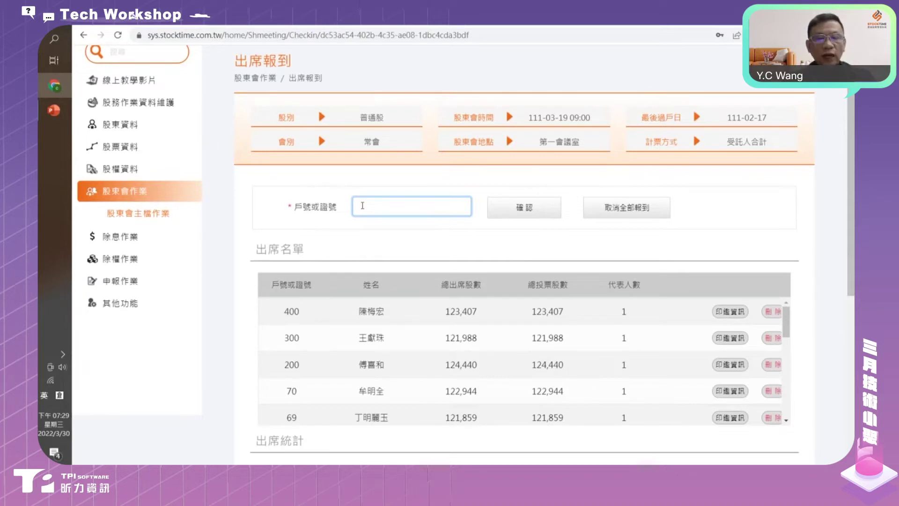
pyautogui.scroll(-5, 362, 206)
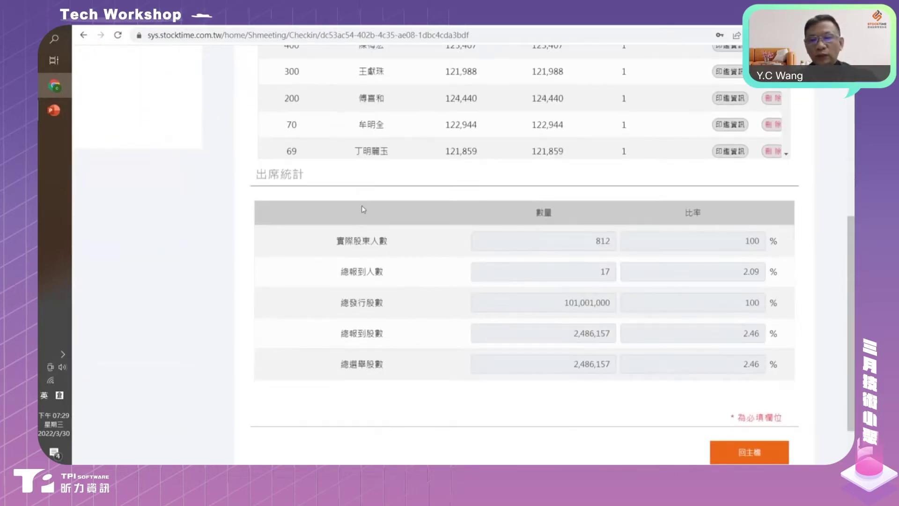
pyautogui.scroll(-1, 502, 237)
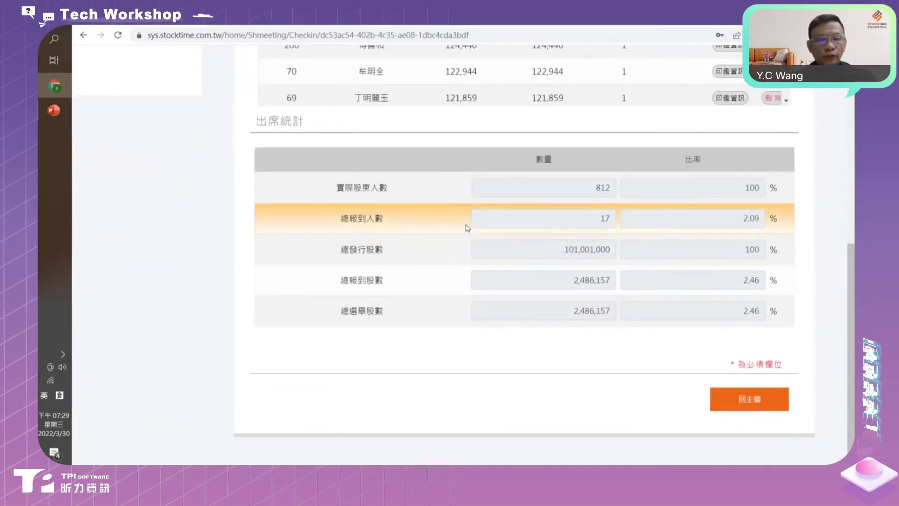
pyautogui.scroll(1, 467, 227)
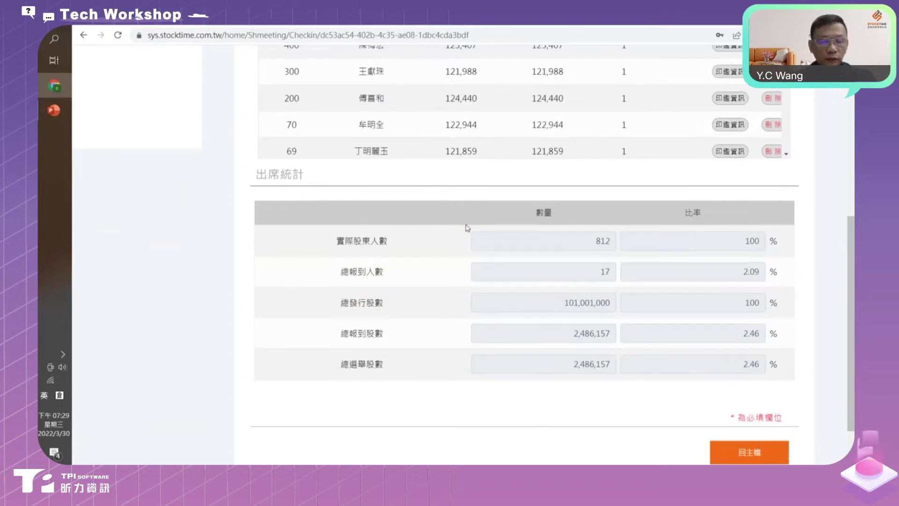
pyautogui.scroll(3, 464, 226)
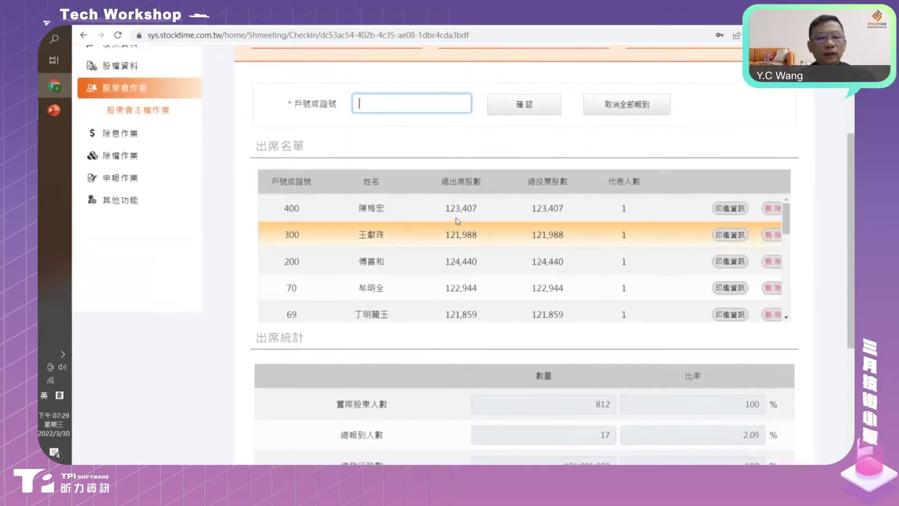
pyautogui.scroll(1, 458, 221)
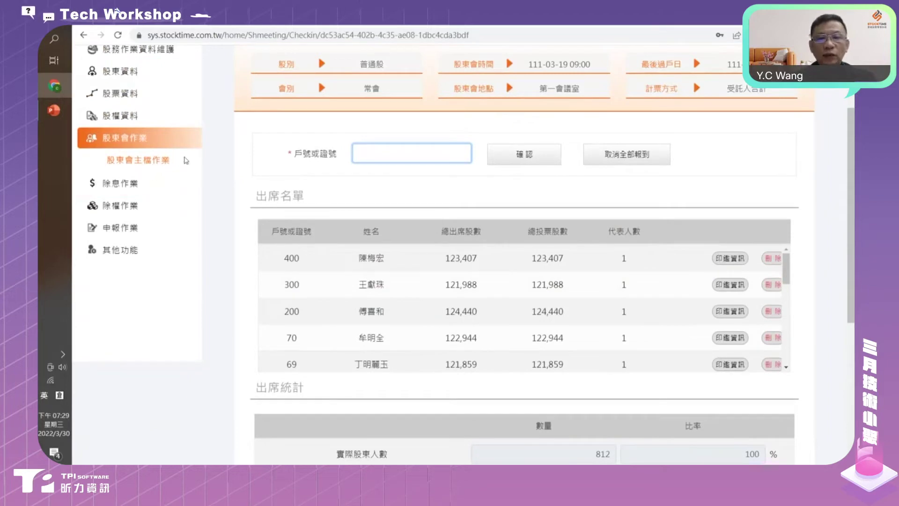
# Step: Return to the meeting list and open the 111-03-19 meeting record in 表決選舉 status
pyautogui.click(134, 164)
pyautogui.click(558, 277)
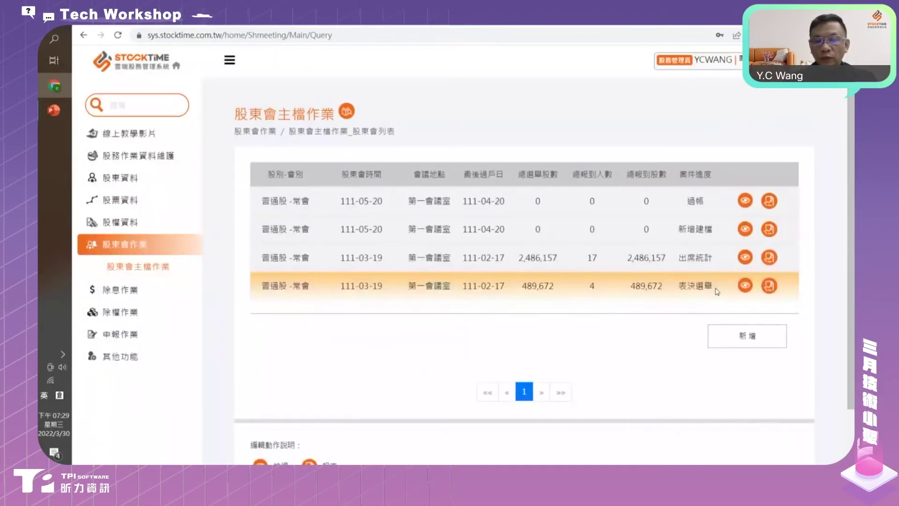
pyautogui.click(745, 285)
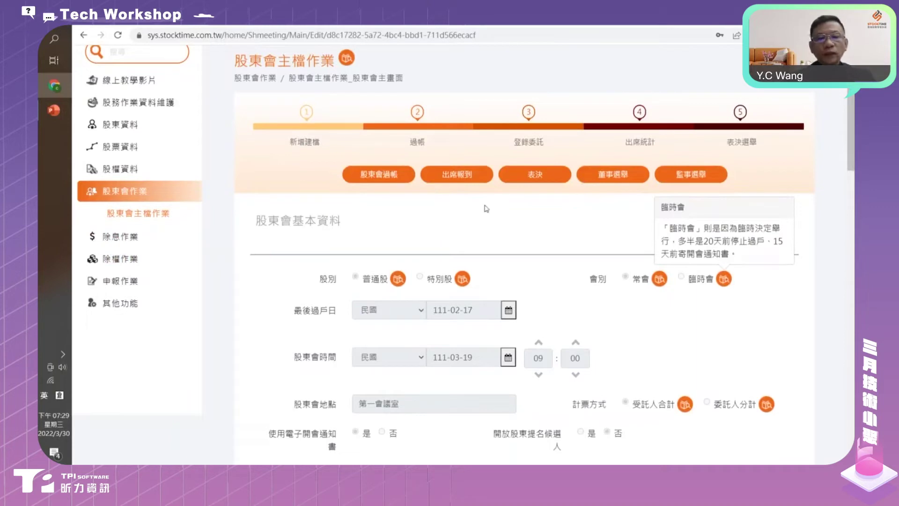
# Step: Examine the meeting's 議案 list, the 董監事選舉 settings and the 董事候選人 section
pyautogui.click(502, 174)
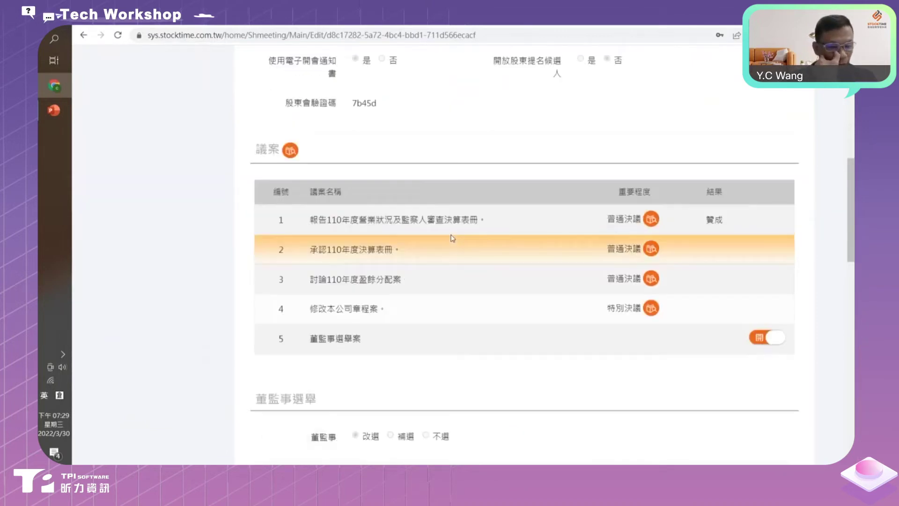
pyautogui.scroll(-3, 491, 239)
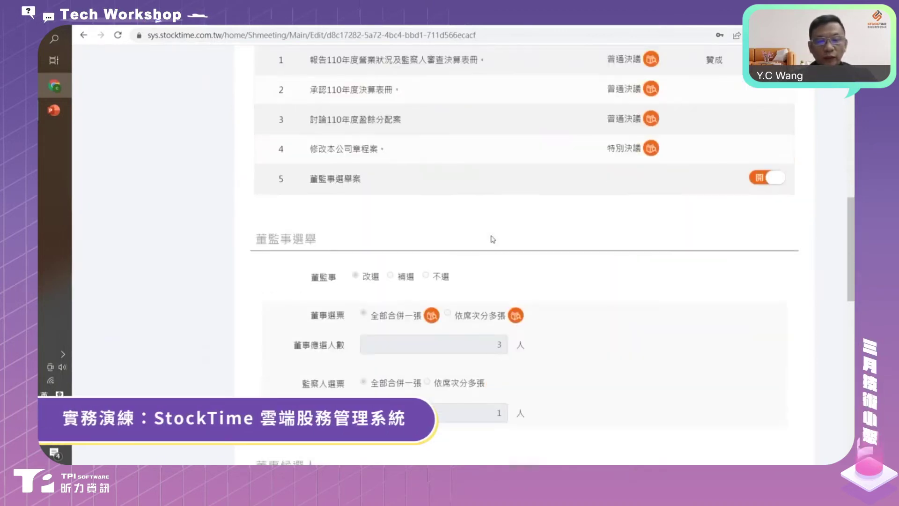
pyautogui.scroll(-1, 493, 239)
pyautogui.scroll(-2, 468, 267)
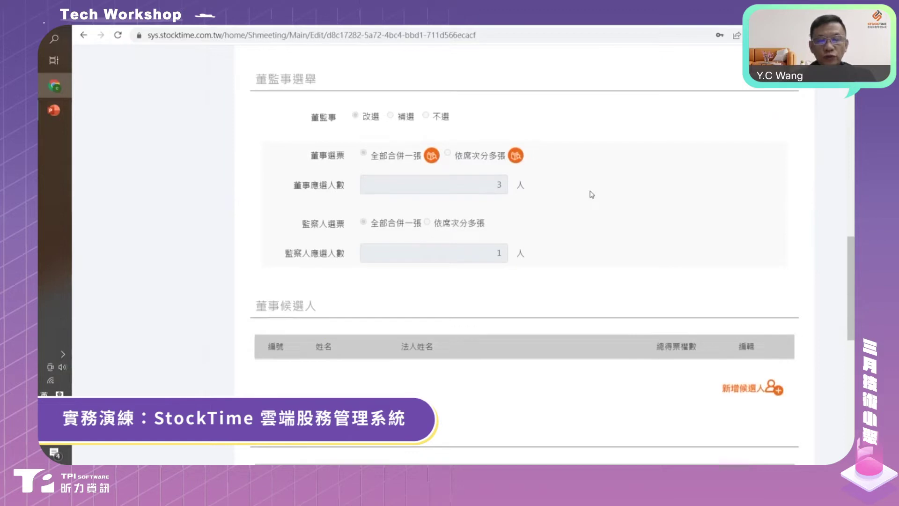
pyautogui.scroll(2, 592, 194)
pyautogui.scroll(10, 592, 194)
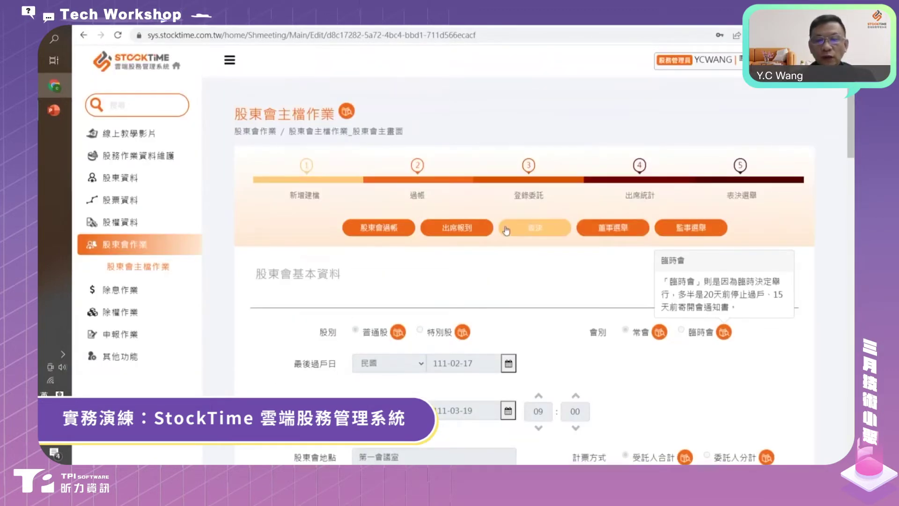
# Step: Open the meeting's 表決 page and switch the 投票票別 of proposal 1 to 反對
pyautogui.click(525, 229)
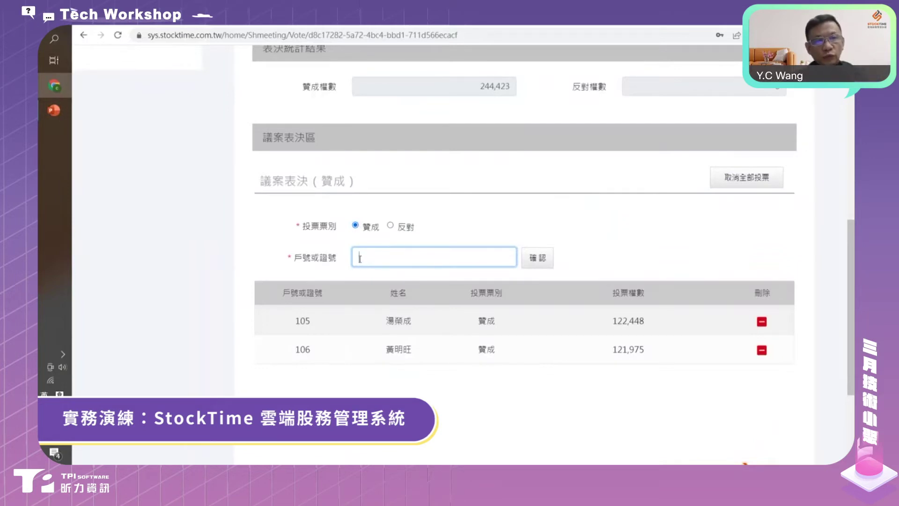
pyautogui.click(390, 226)
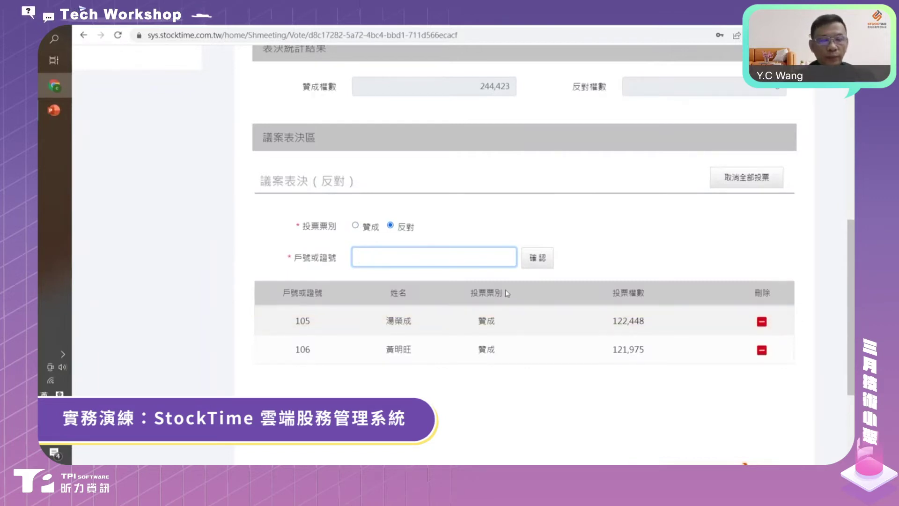
pyautogui.scroll(5, 505, 290)
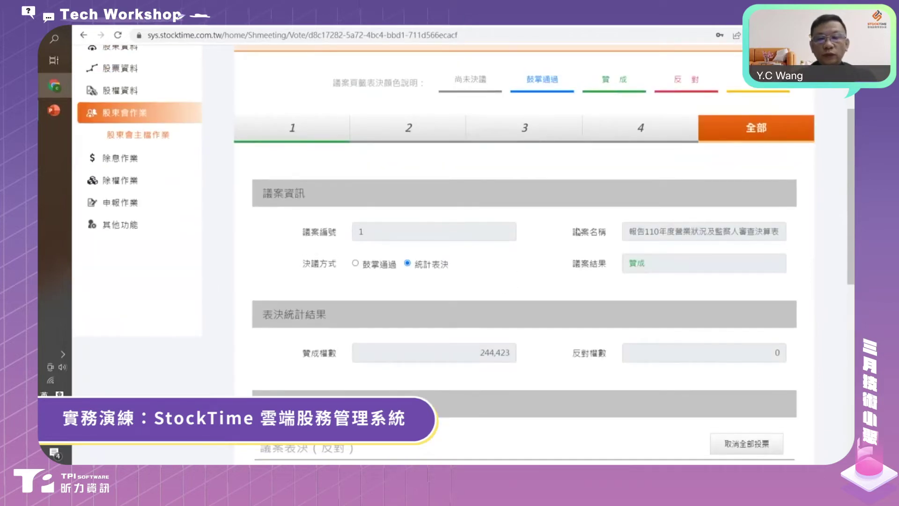
pyautogui.scroll(1, 615, 176)
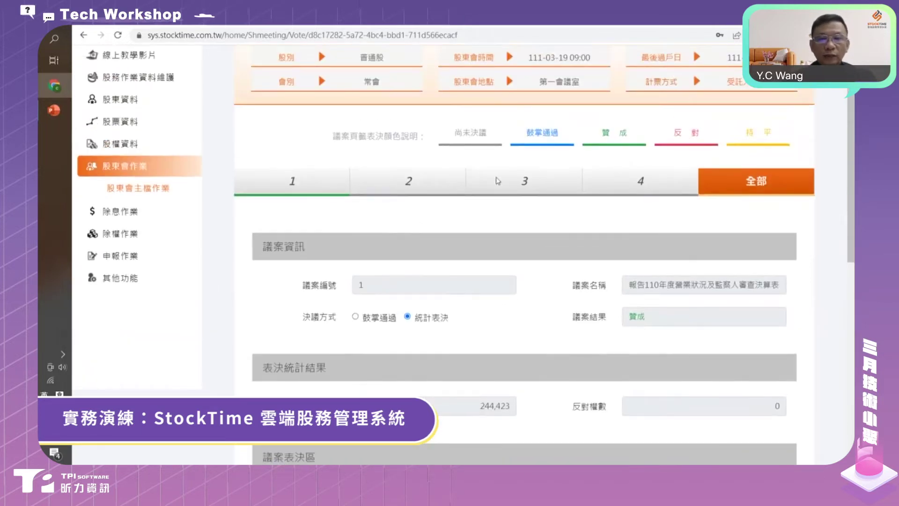
pyautogui.scroll(2, 598, 130)
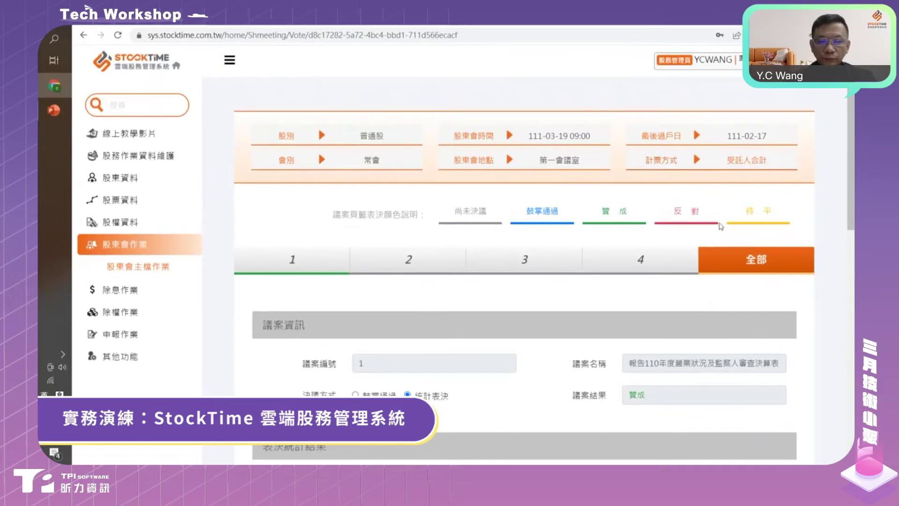
# Step: Return to the shareholders' meeting list, reopen the 111-03-19 meeting in 表決選舉 status and open its 董事選舉 page
pyautogui.click(156, 272)
pyautogui.click(462, 243)
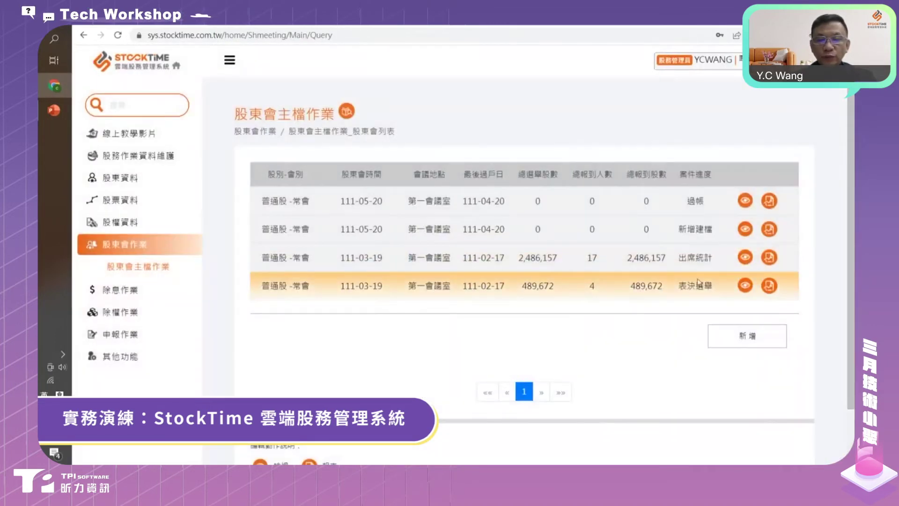
pyautogui.click(746, 285)
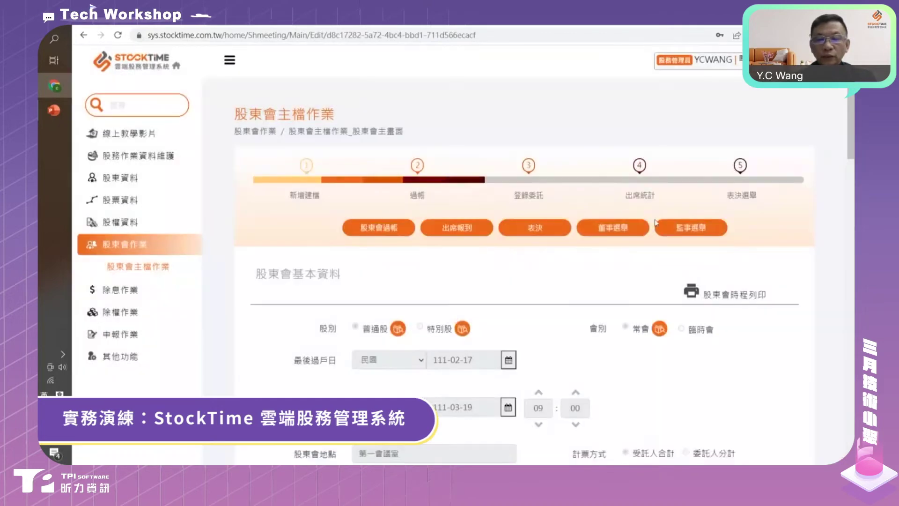
pyautogui.click(600, 227)
# Step: Examine the 董事選舉 page, including the 戶號或證號 entry, 董事候選人, 選舉統計 and 投票資料 sections and the election settings
pyautogui.scroll(-8, 595, 225)
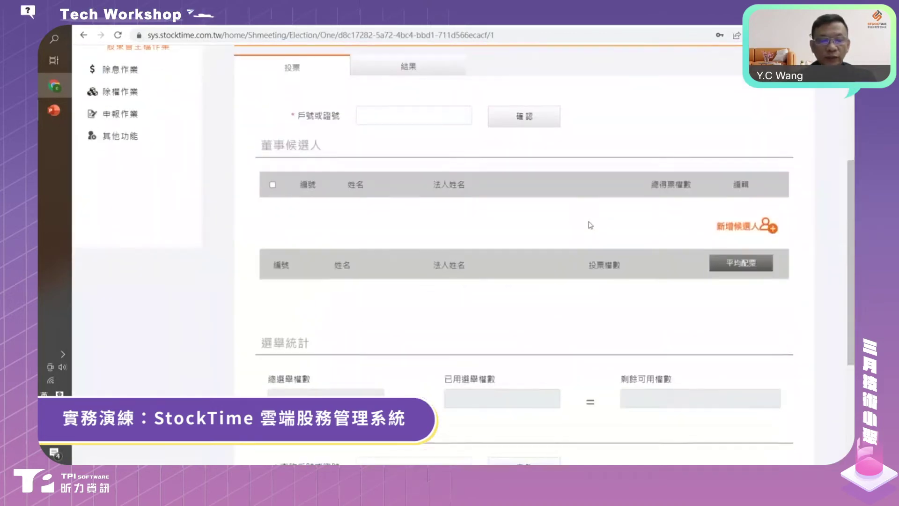
pyautogui.scroll(-1, 589, 225)
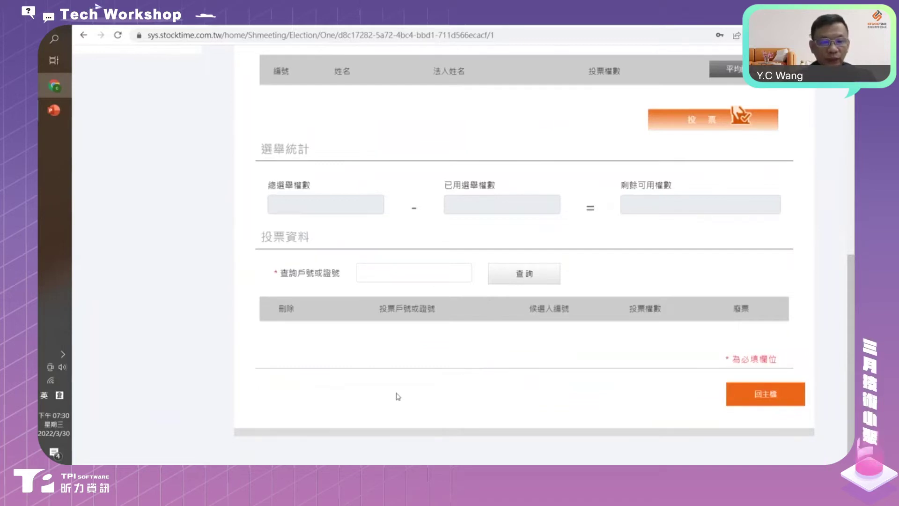
pyautogui.scroll(3, 393, 220)
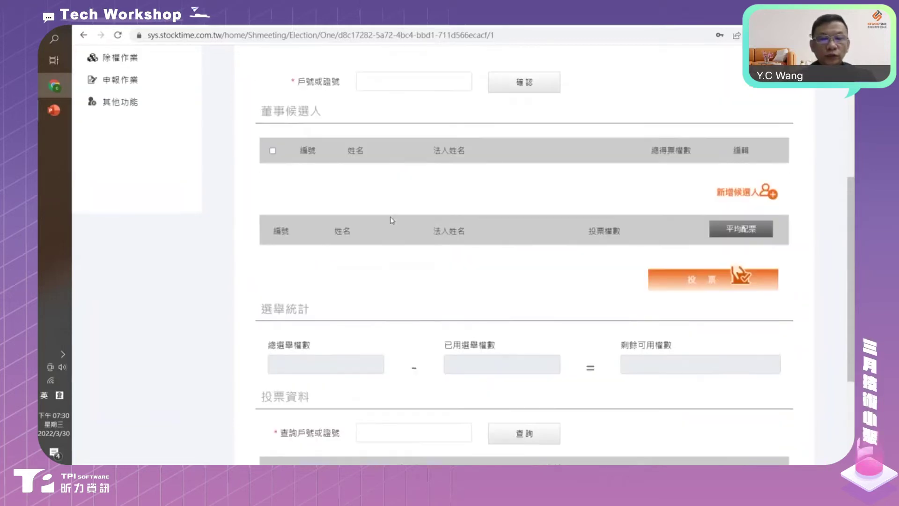
pyautogui.scroll(3, 393, 220)
pyautogui.click(373, 243)
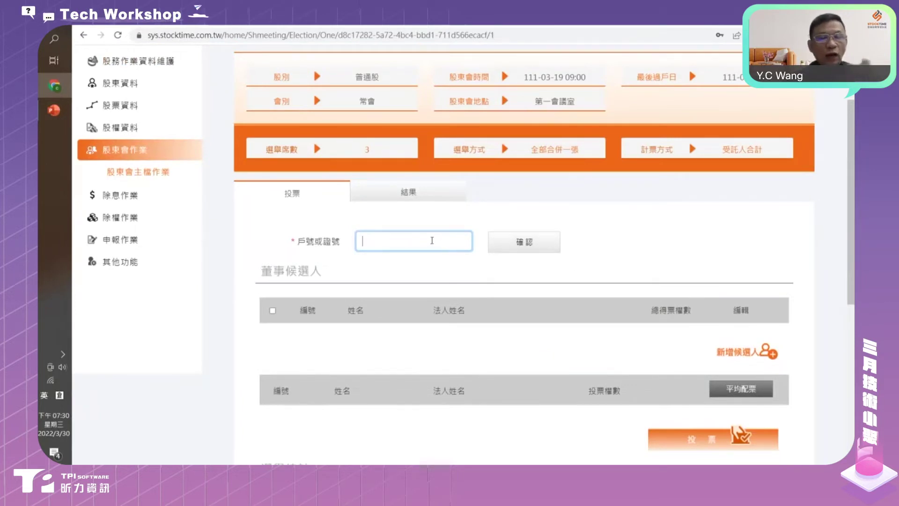
pyautogui.scroll(-1, 431, 241)
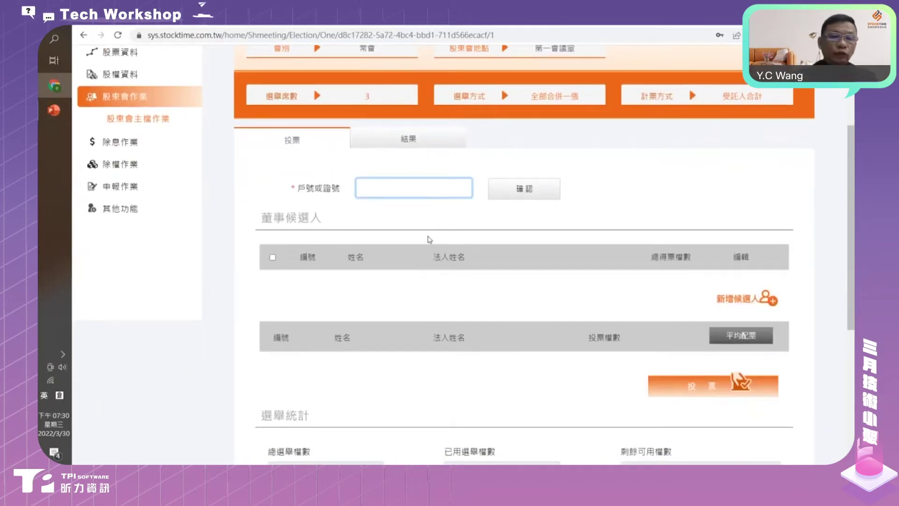
pyautogui.scroll(1, 430, 236)
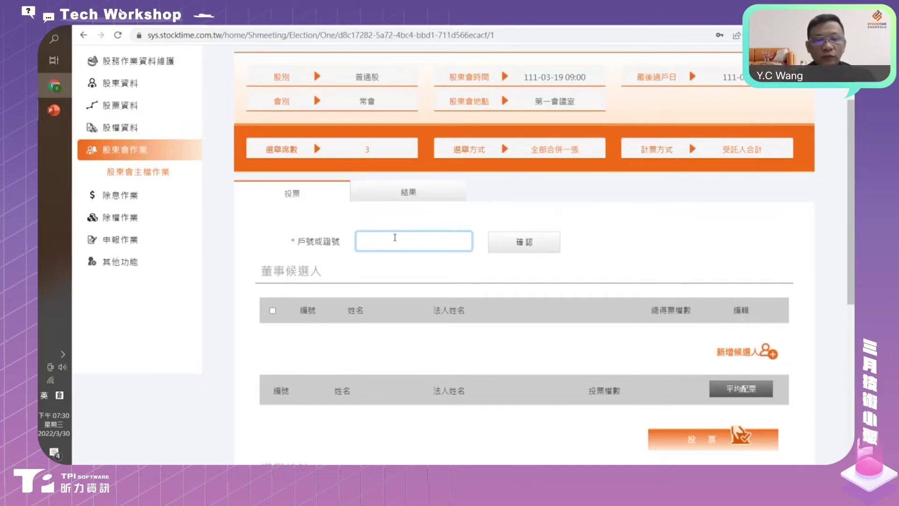
pyautogui.scroll(1, 399, 241)
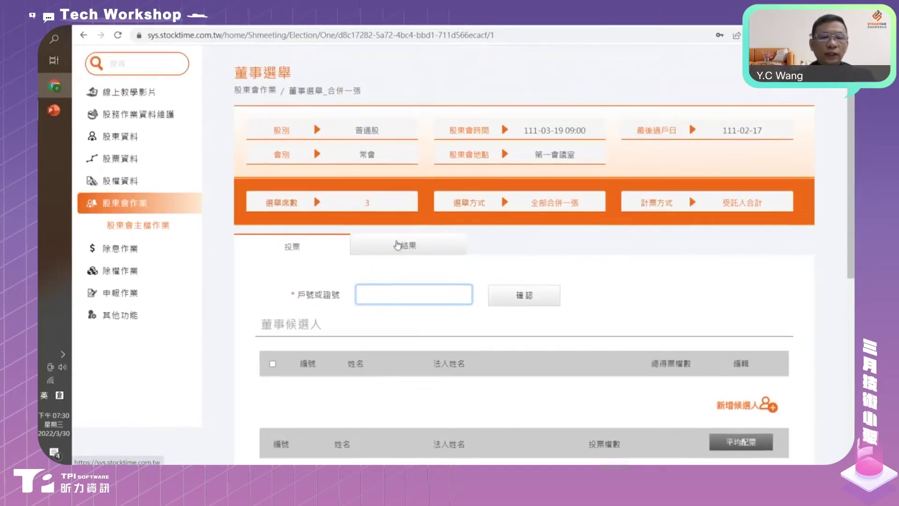
pyautogui.scroll(-1, 398, 241)
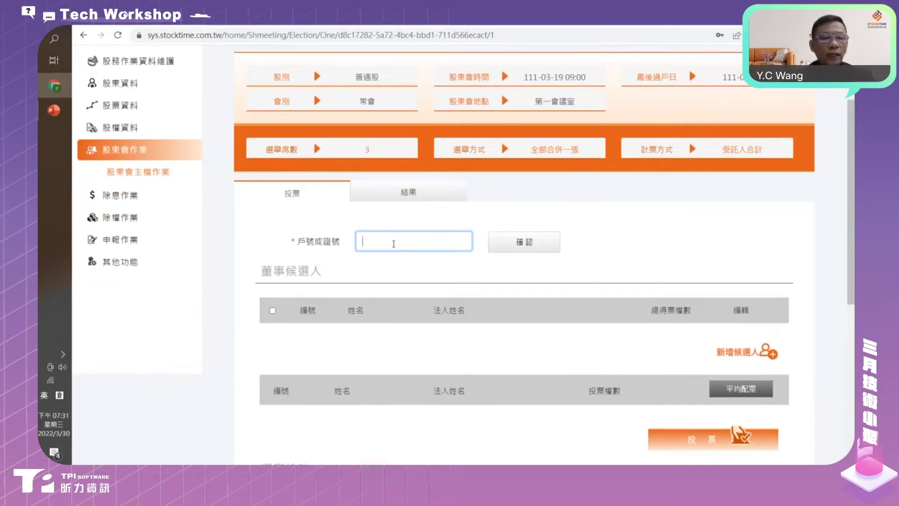
pyautogui.scroll(1, 394, 242)
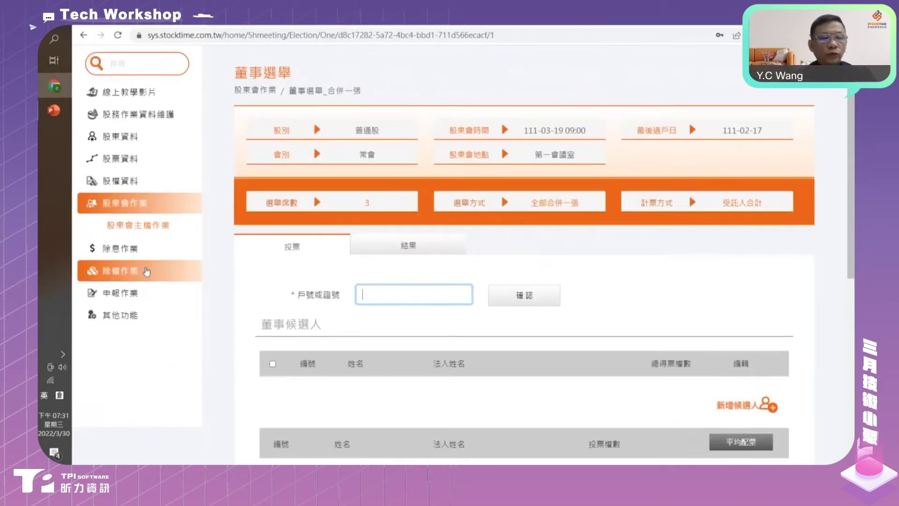
# Step: Return to the meeting list, dismiss the reminder and open the 111-05-20 meeting in 過帳 status to view its progress stages
pyautogui.click(149, 226)
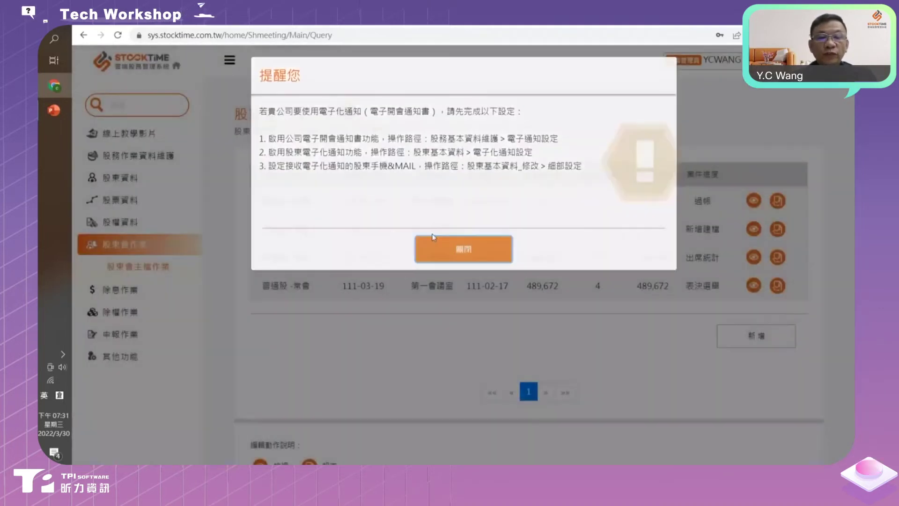
pyautogui.click(463, 237)
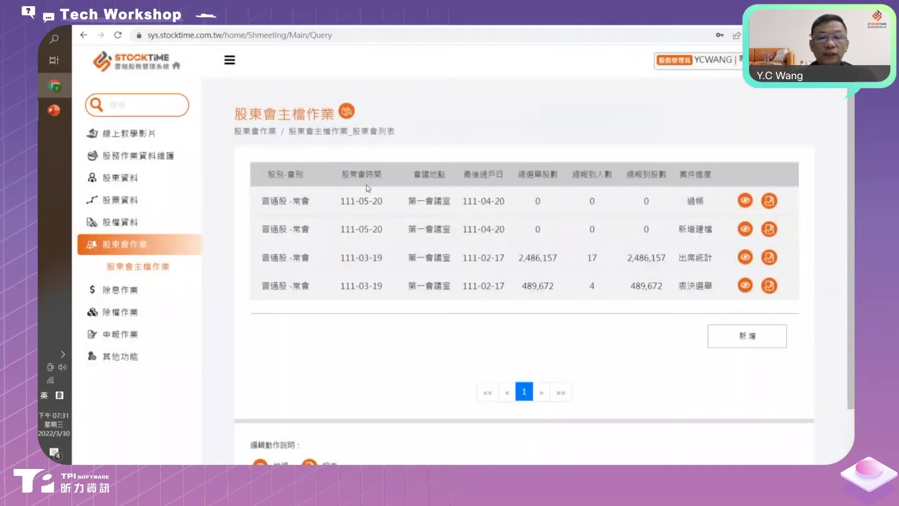
pyautogui.click(745, 201)
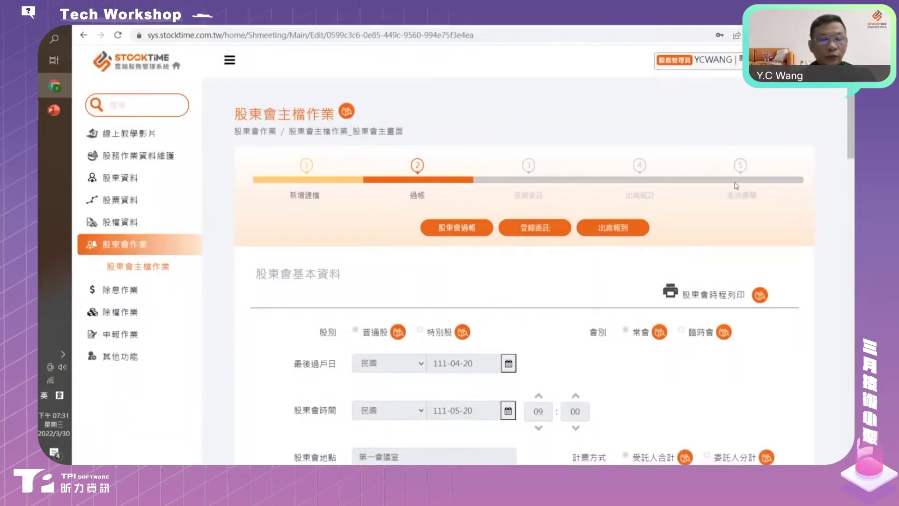
pyautogui.click(636, 230)
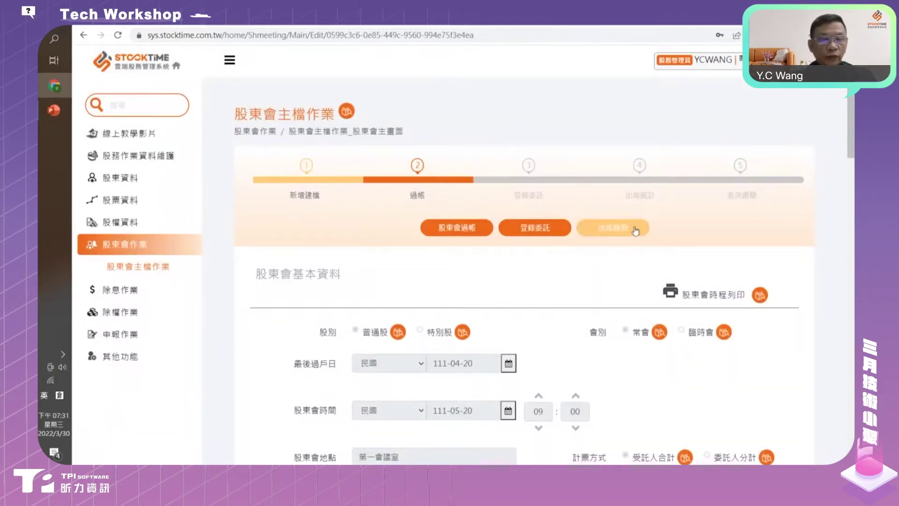
# Step: Open 除息主檔作業 and view the 111-03-10 草稿 record and the 110-07-01 除息完成 record
pyautogui.click(149, 298)
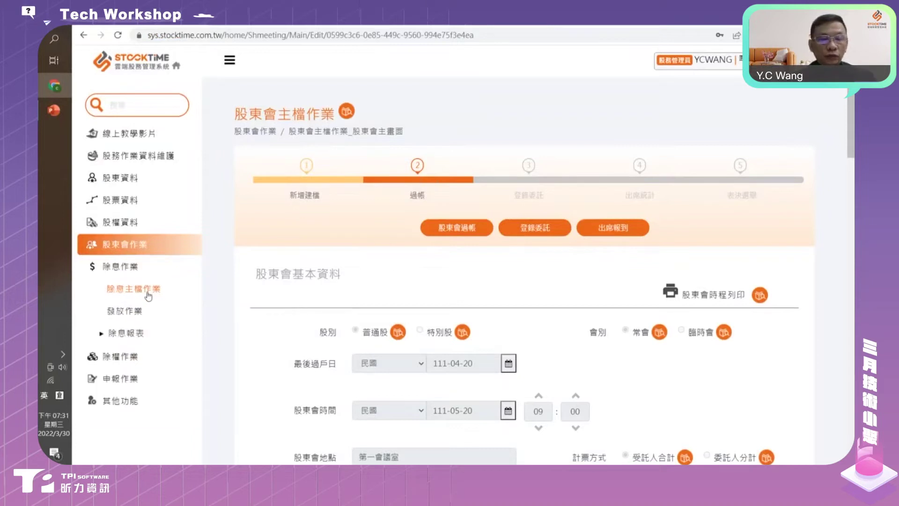
pyautogui.click(154, 294)
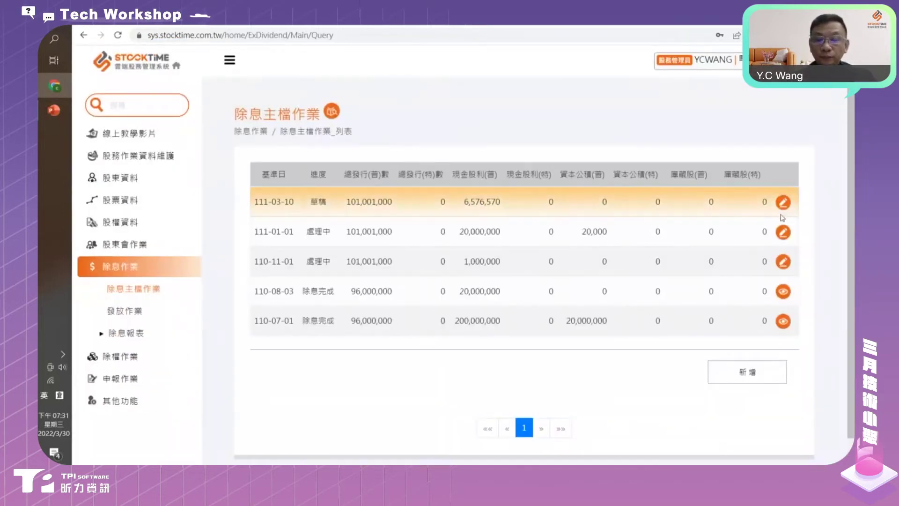
pyautogui.click(783, 202)
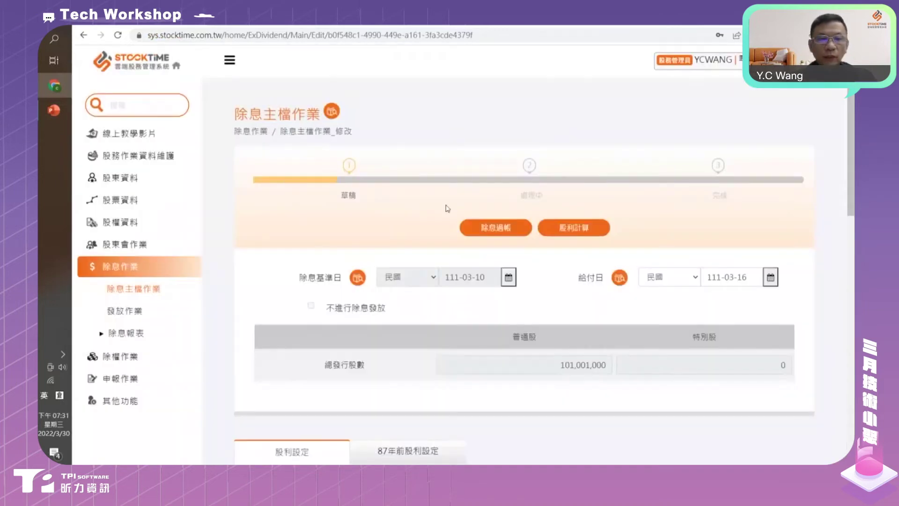
pyautogui.scroll(-1, 414, 202)
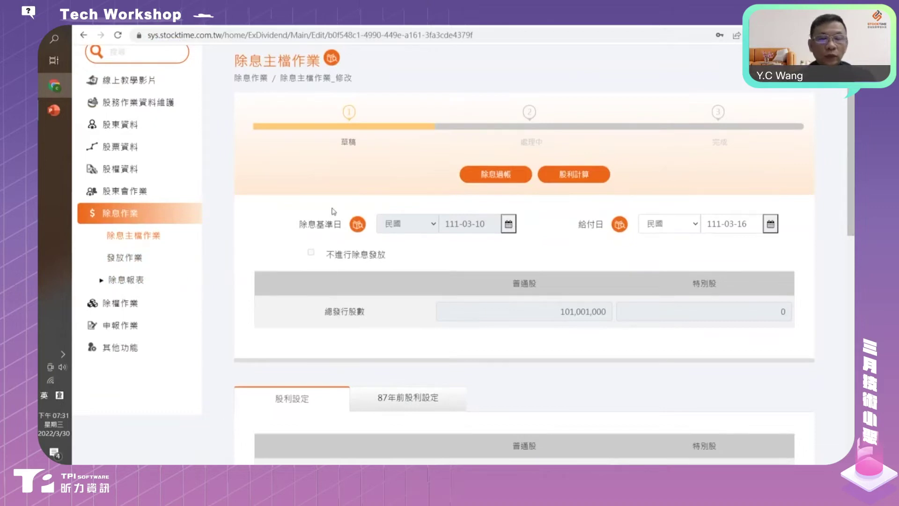
pyautogui.click(128, 235)
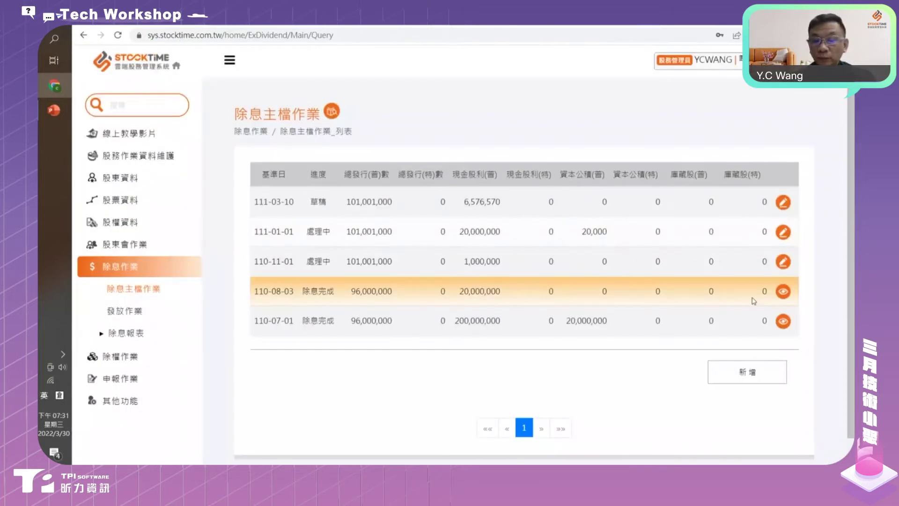
pyautogui.click(785, 322)
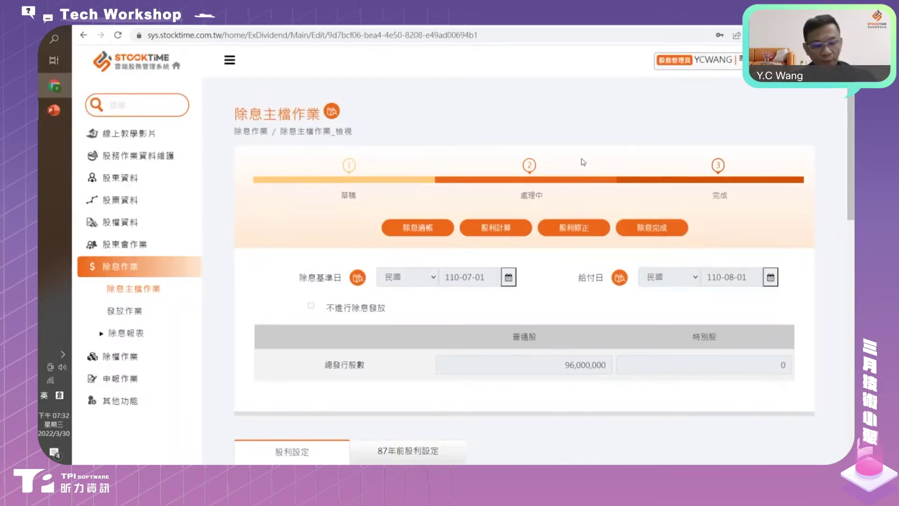
# Step: Switch to the PowerPoint slide show and advance past the 股東會作業操作說明 slide to the 未來趨勢 slide
pyautogui.hotkey('alt', 'Tab')
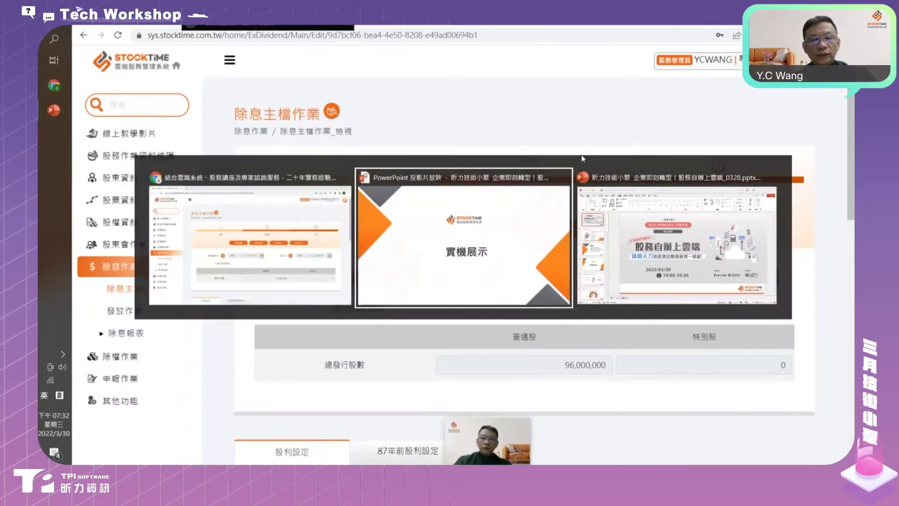
pyautogui.press('Right')
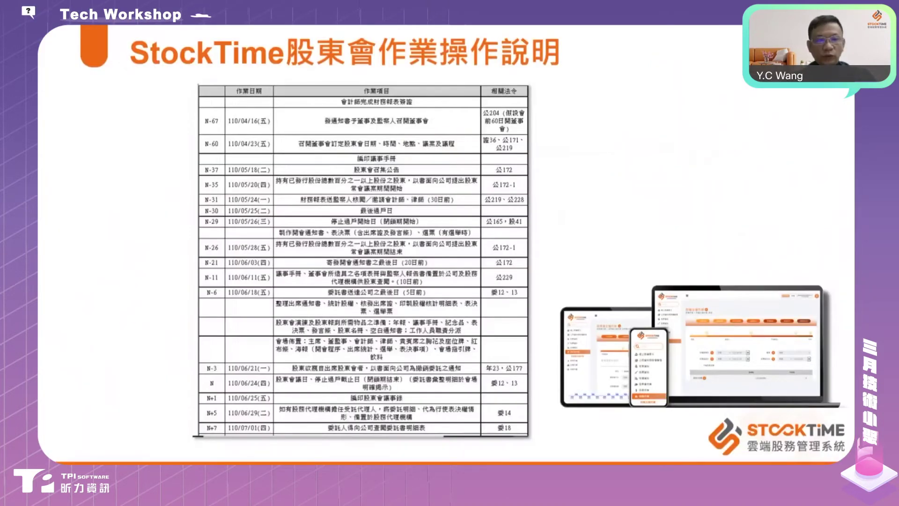
pyautogui.press('Right')
pyautogui.press('Left')
pyautogui.press('Right')
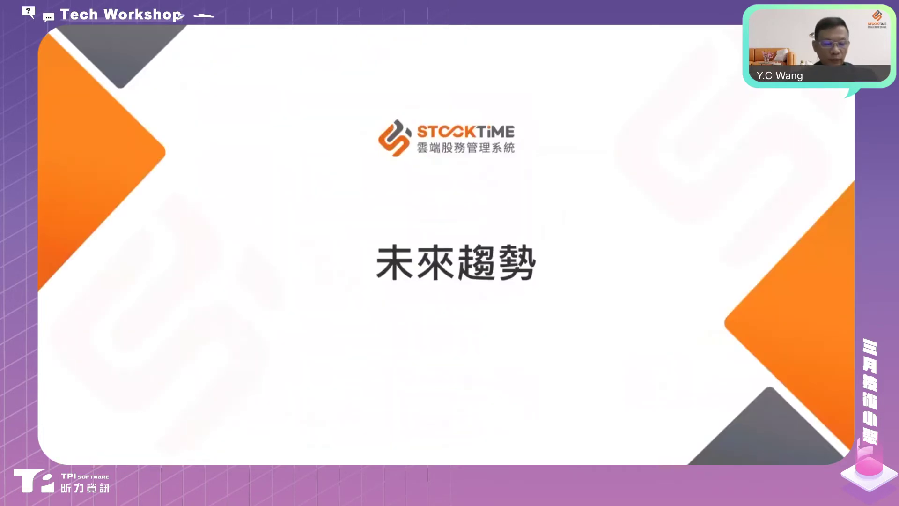